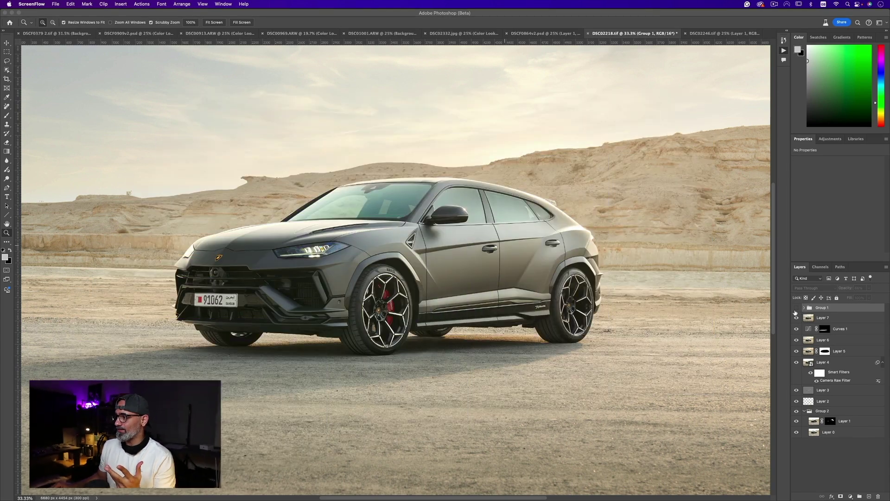
Expand Pro Mist XL, preview Group 1's old mist, then run the action on Layer 7
left_click(795, 312)
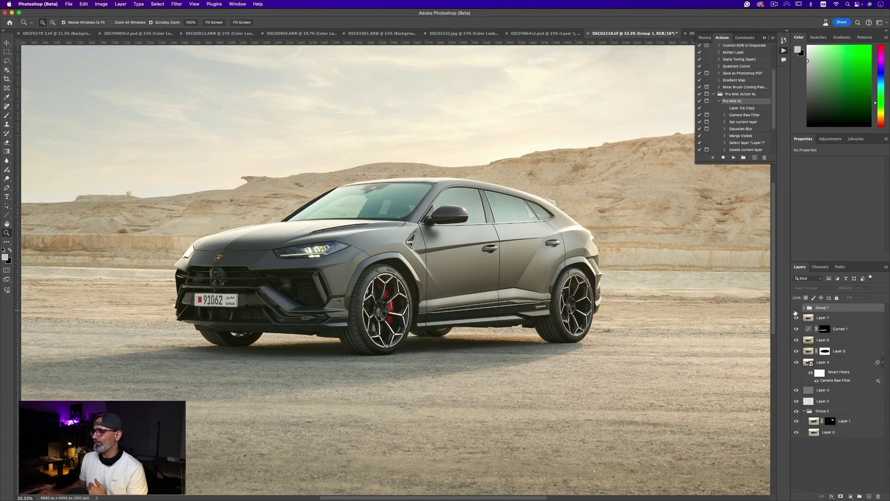
left_click(795, 312)
left_click(796, 311)
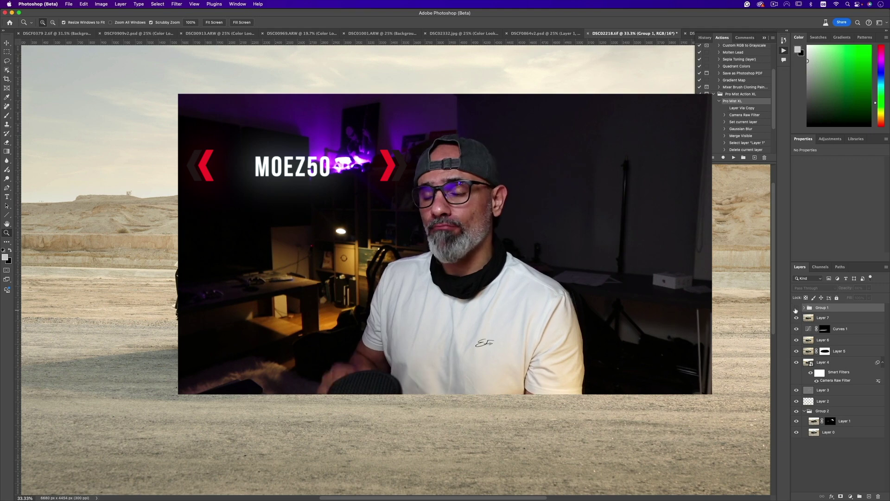
left_click(796, 308)
left_click(823, 318)
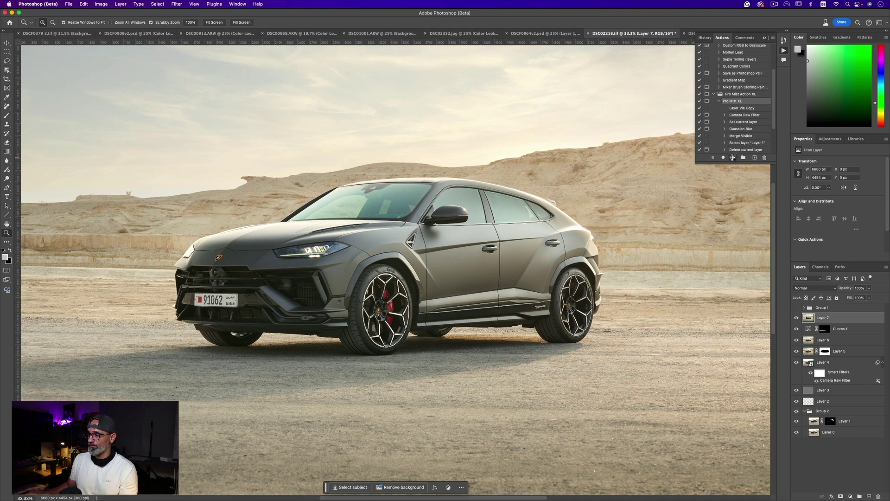
left_click(733, 158)
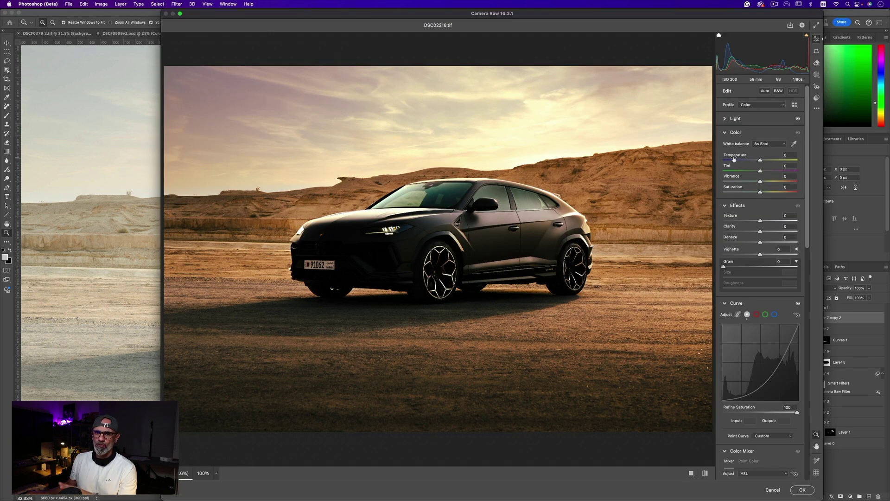
Complete Pro Mist XL with a 126.6-pixel Gaussian Blur, keeping Layer 1, and select Layer 9
left_click(802, 490)
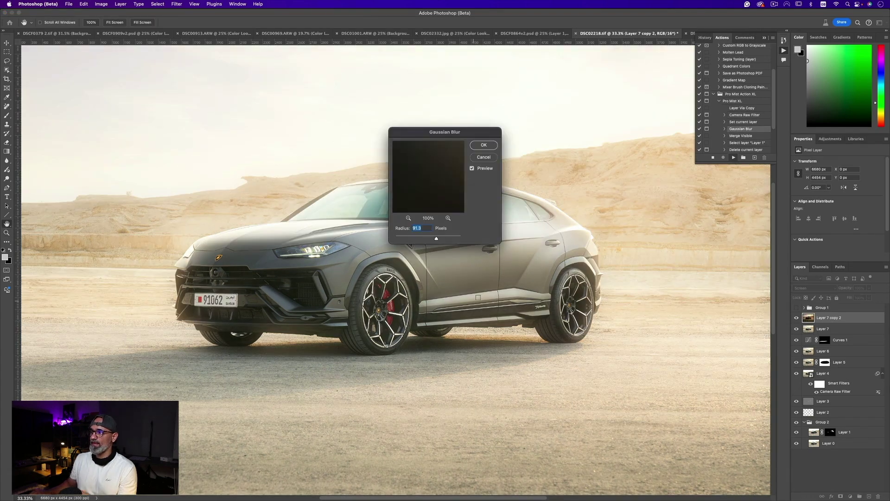
mouse_move(436, 240)
left_mouse_down()
mouse_move(445, 242)
mouse_move(436, 240)
left_mouse_up()
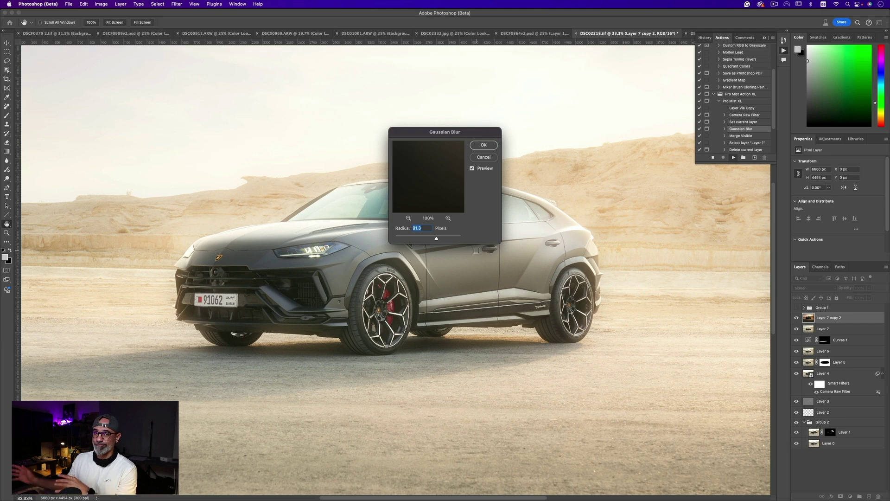
left_click(484, 146)
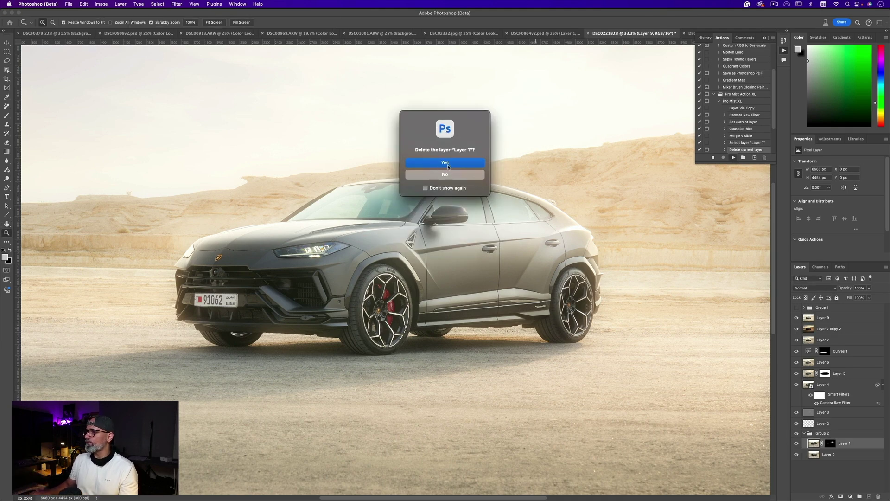
left_click(450, 175)
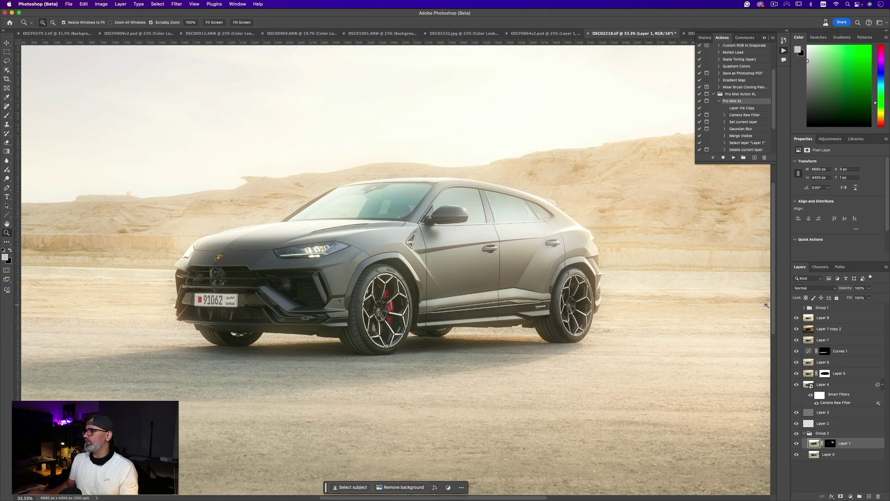
left_click(845, 320)
Group Layer 9 and Layer 7 copy 2 into Group 3 and compare it on and off
left_click(838, 330, "shift")
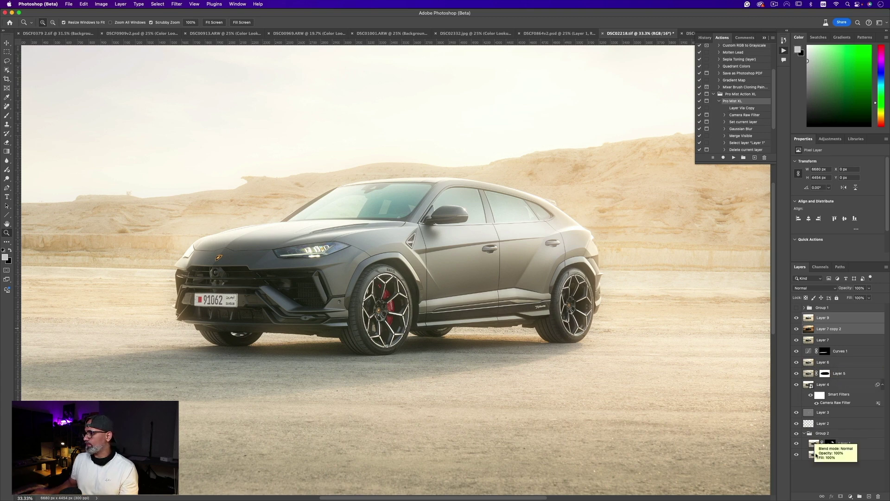
left_click(860, 497)
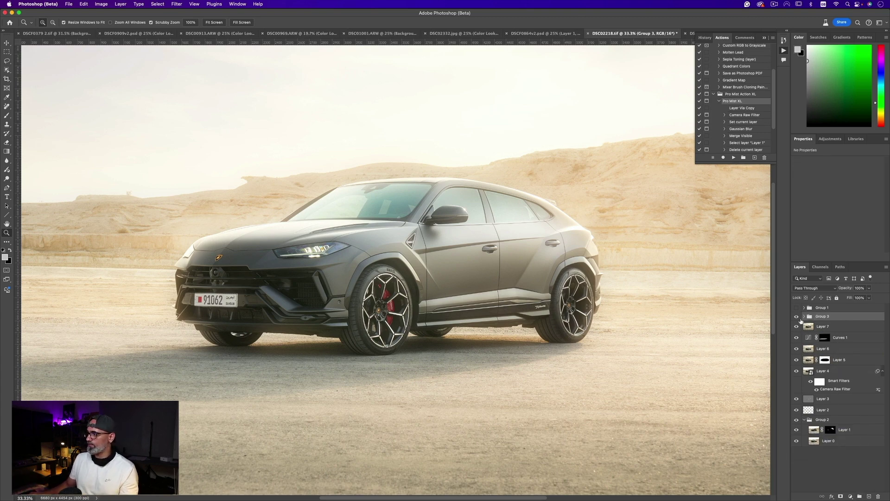
left_click(797, 317)
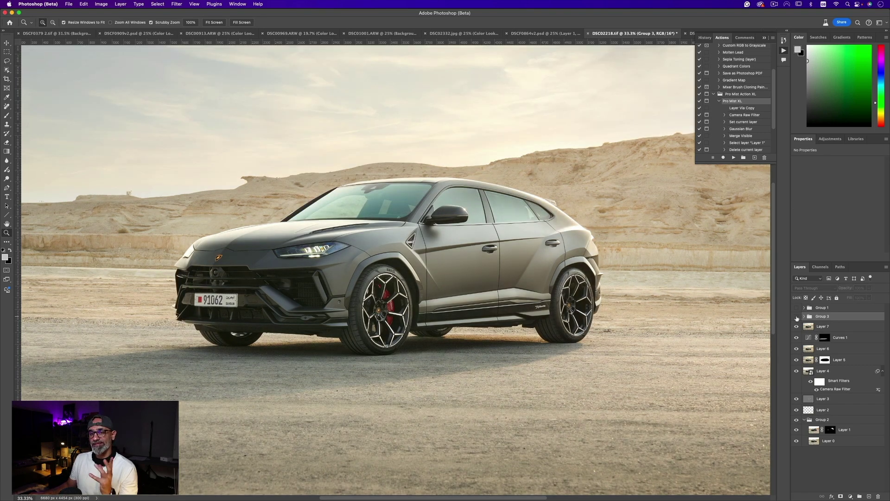
left_click(797, 317)
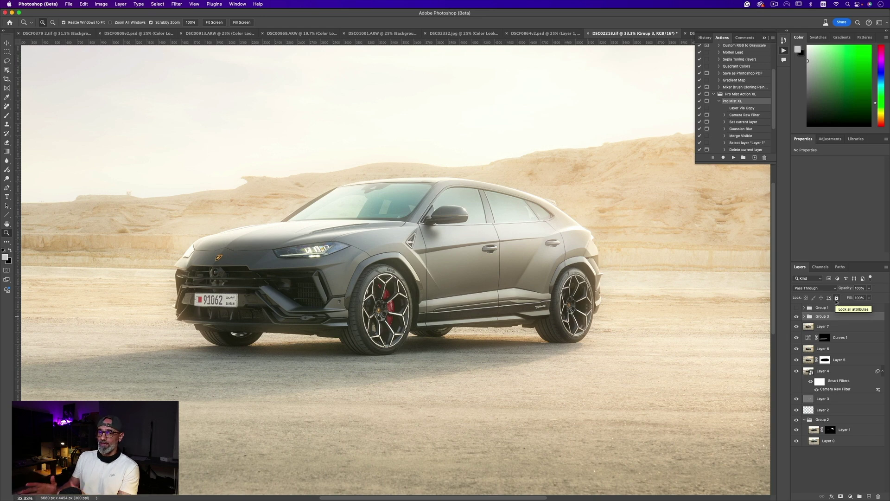
Lower Group 3's opacity to 64% for a softer glow
left_click(869, 288)
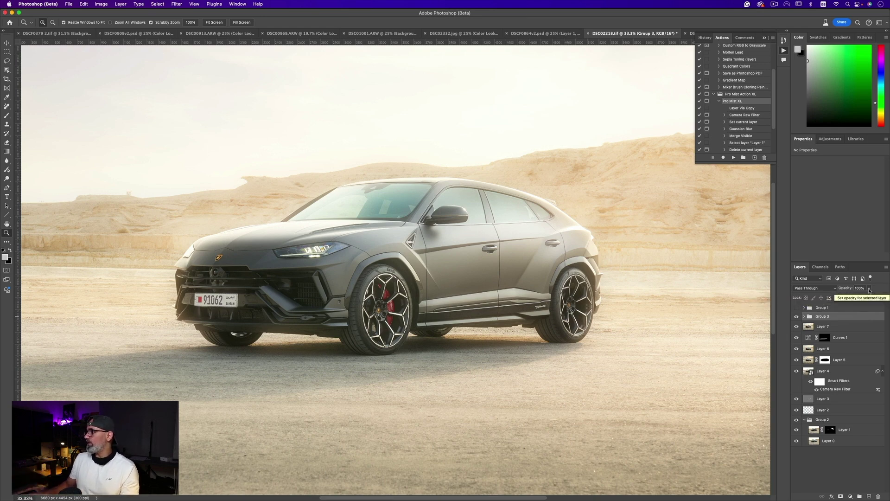
left_click_drag(870, 297, 859, 298)
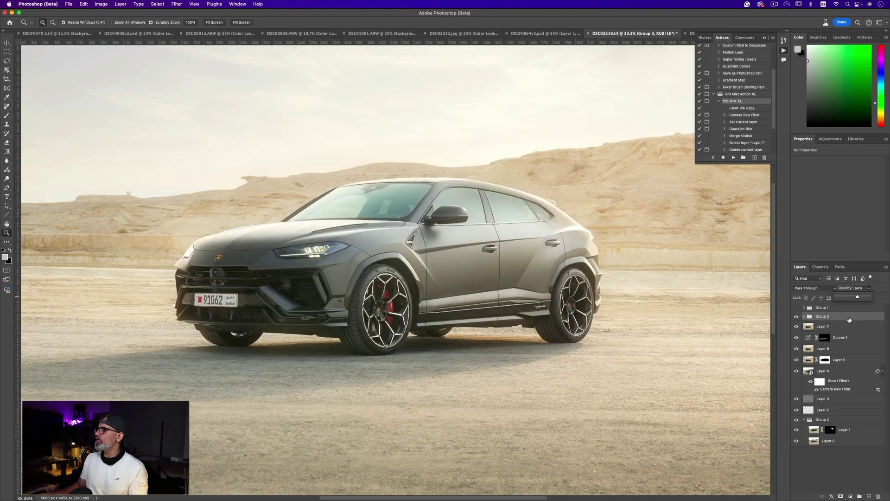
left_click(850, 319)
In Group 3's Blending Options, split the Underlying Layer black slider rightward to spare the shadows
double_click(850, 319)
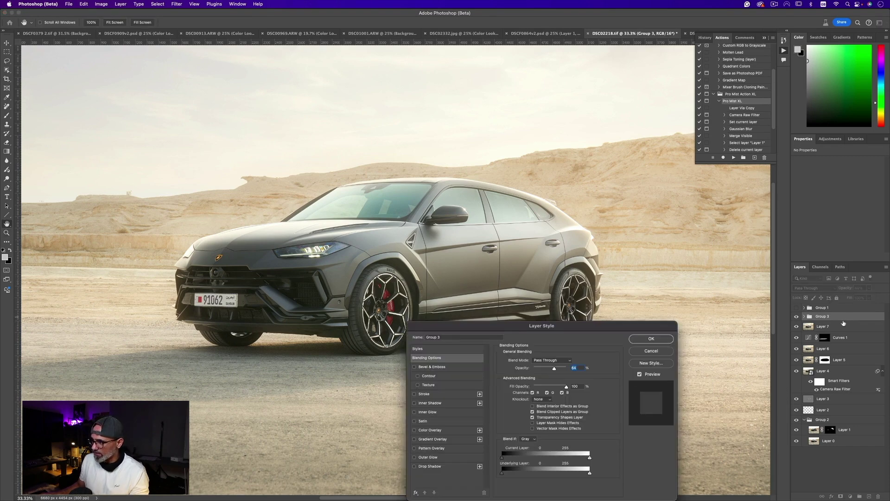
left_click_drag(636, 328, 566, 292)
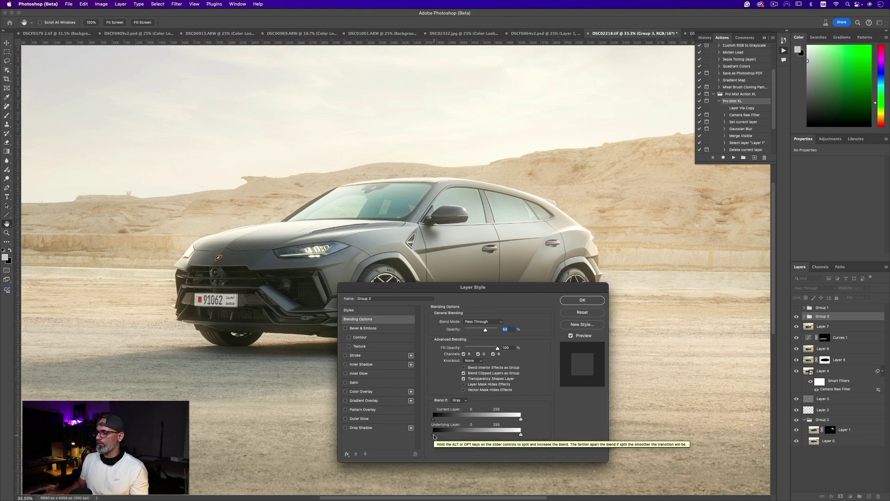
left_click_drag(435, 435, 452, 435)
left_click_drag(499, 288, 526, 347)
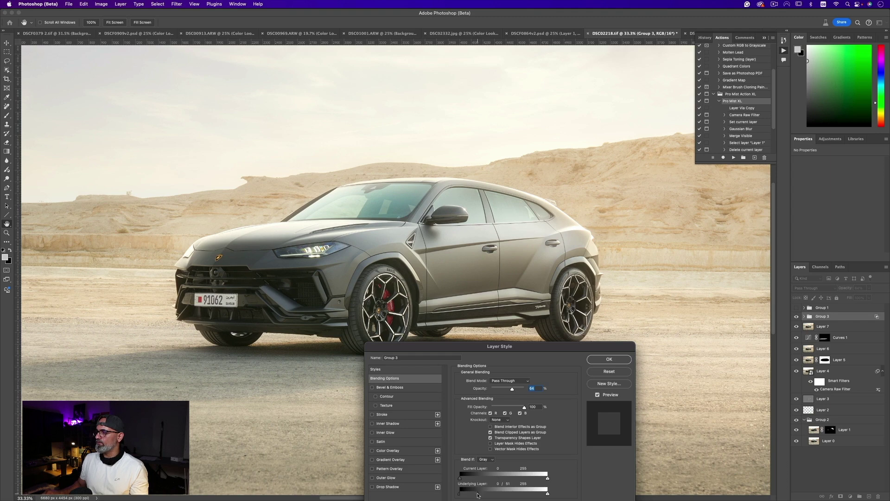
mouse_move(478, 495)
left_mouse_down()
mouse_move(549, 497)
mouse_move(481, 496)
mouse_move(489, 497)
left_mouse_up()
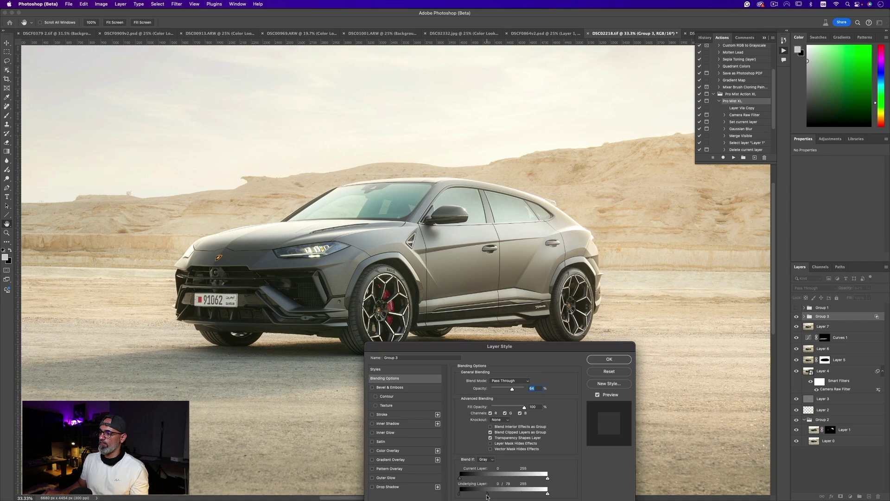
left_click(606, 359)
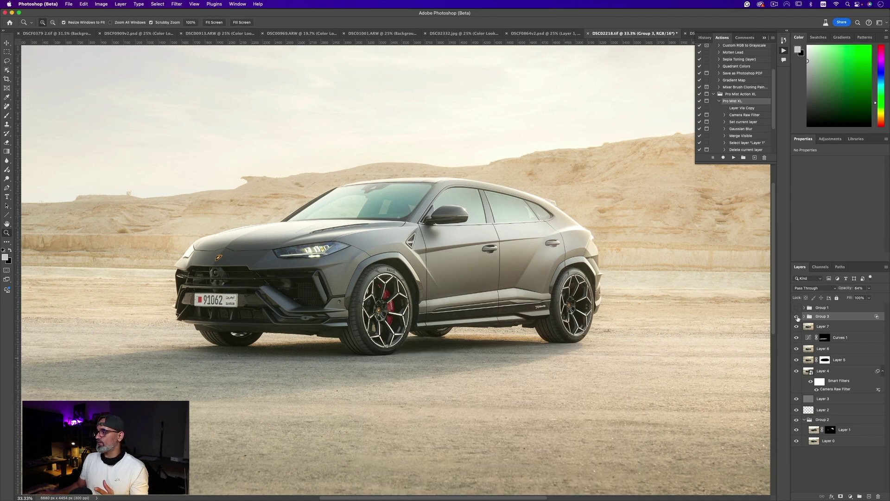
Compare Group 3's mist on and off, then run Pro Mist XL on the Visby street photo
left_click(797, 317)
left_click(797, 317)
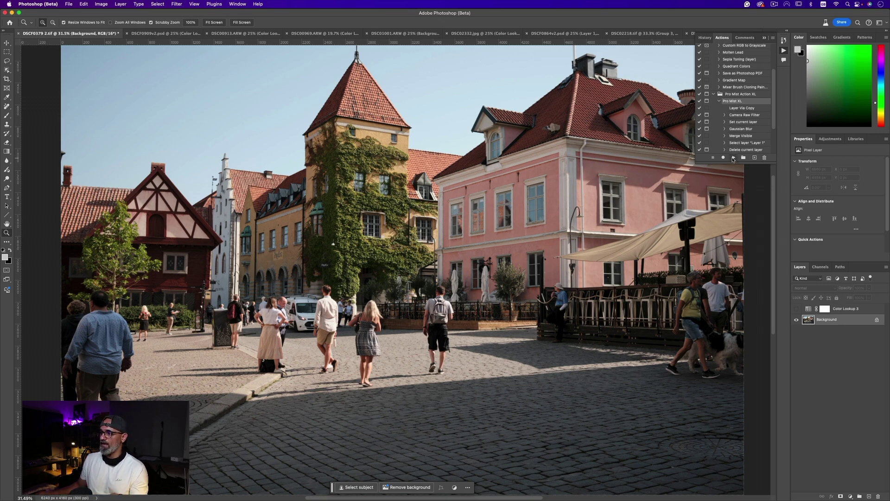
left_click(733, 158)
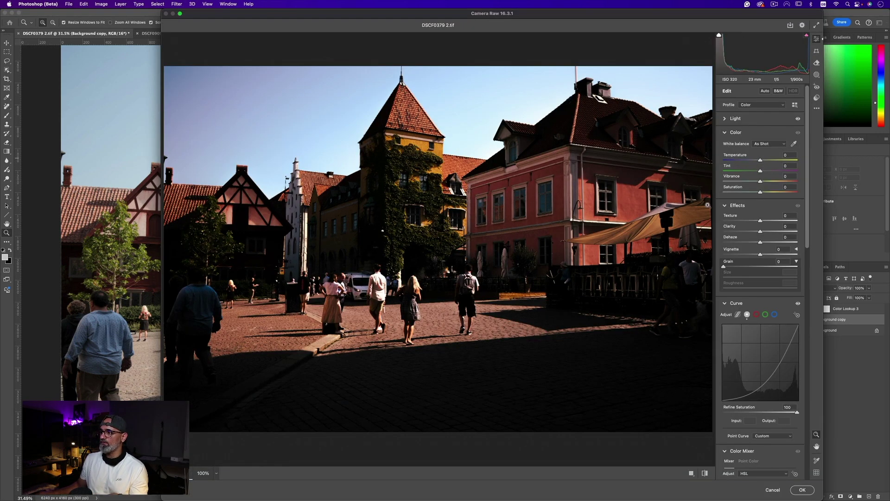
Finish Pro Mist XL with the default 91.3 blur, keep Layer 1, and group Background copy with Layer 1
left_click(801, 490)
left_click(483, 146)
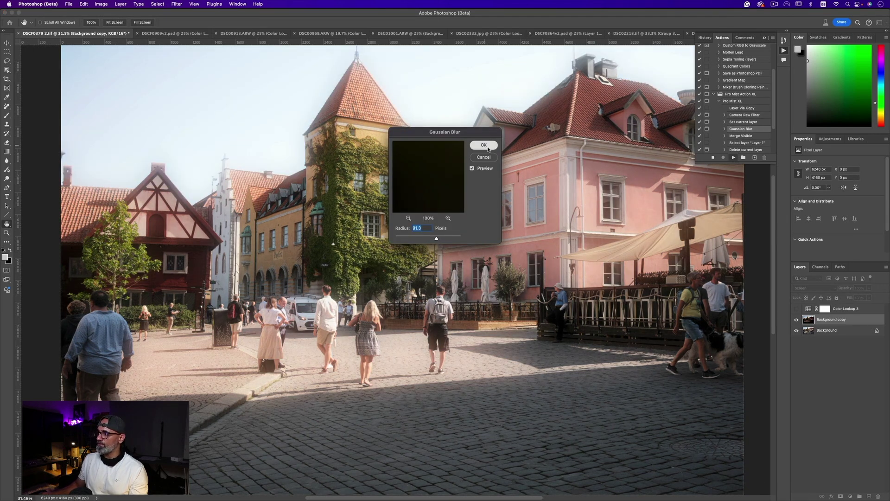
left_click(460, 173)
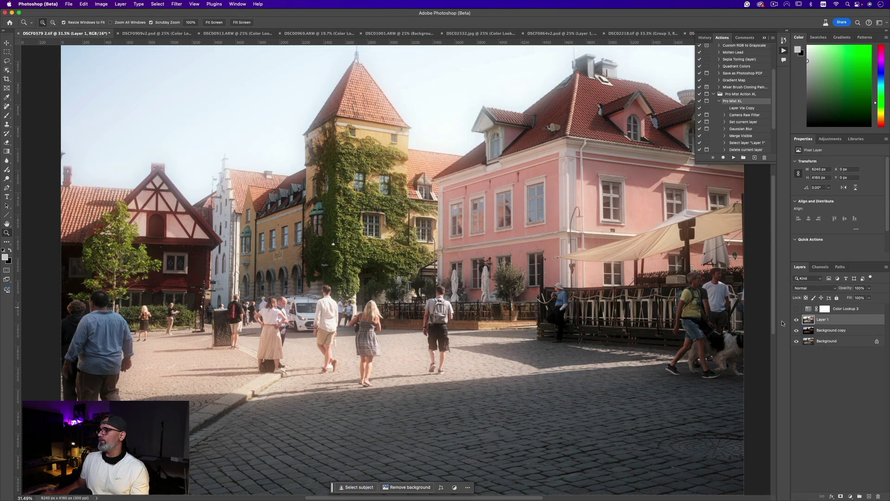
left_click(842, 332)
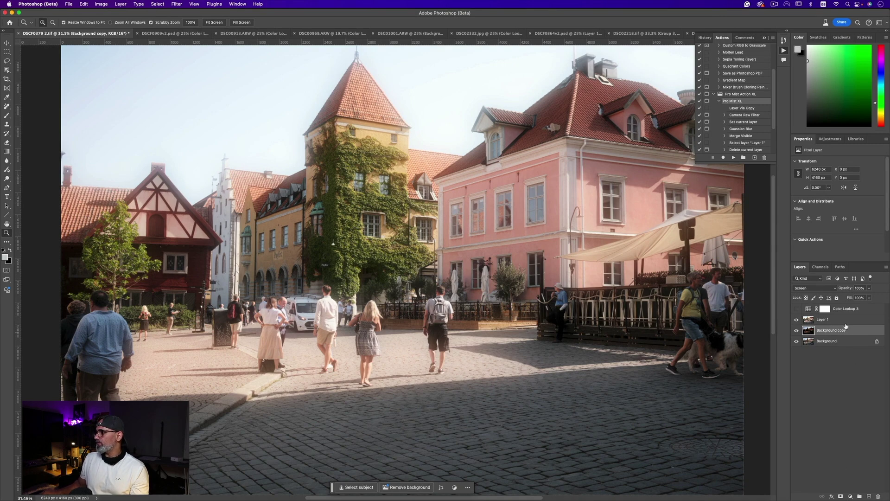
left_click(842, 323, "shift")
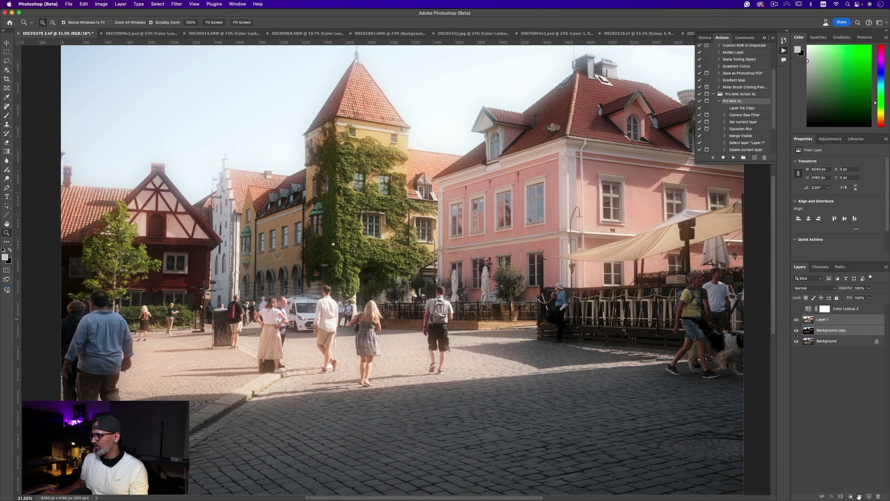
left_click(859, 496)
Set Group 1 to 62% opacity and split the Underlying Layer black slider to spare dark shadows
left_click(869, 288)
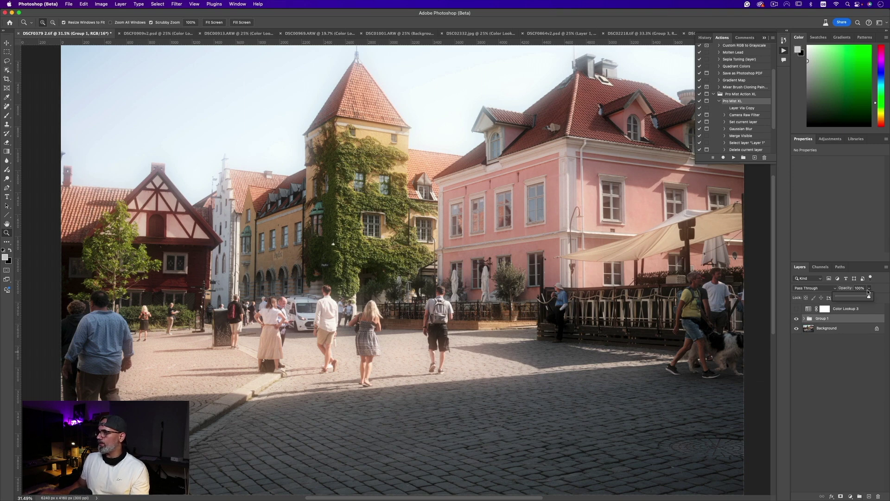
left_click_drag(868, 298, 865, 298)
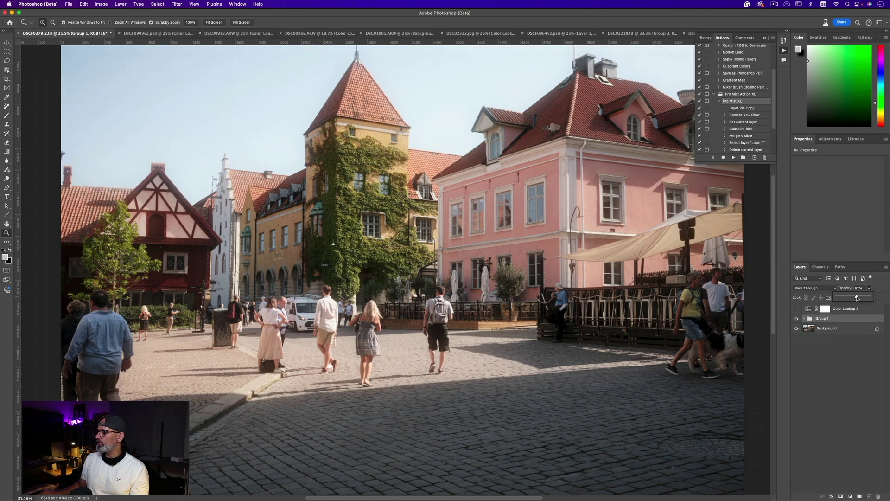
double_click(860, 319)
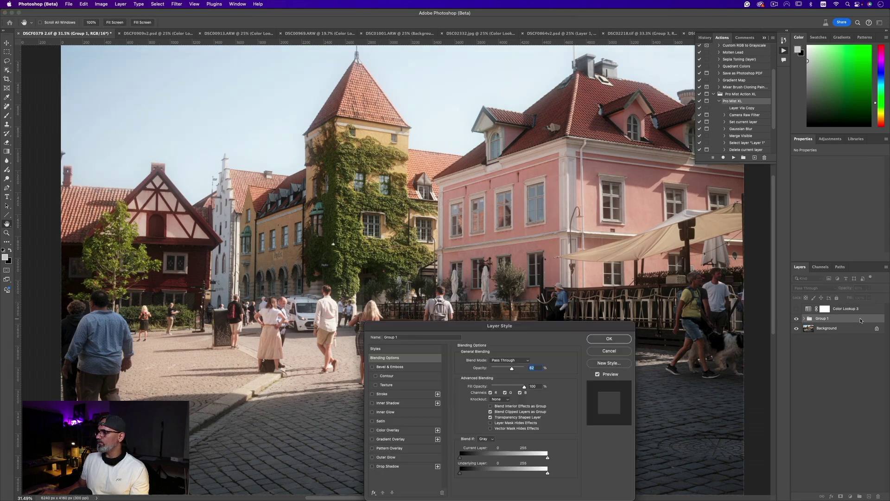
key("alt")
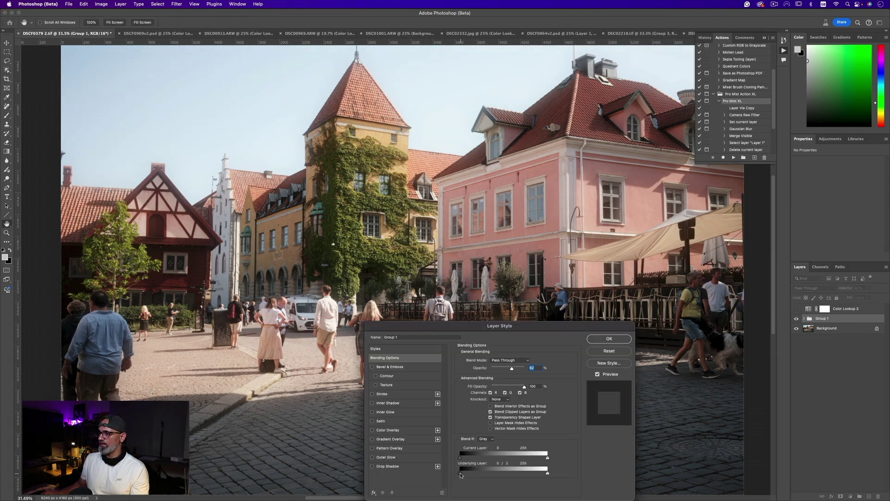
left_click_drag(461, 475, 466, 475)
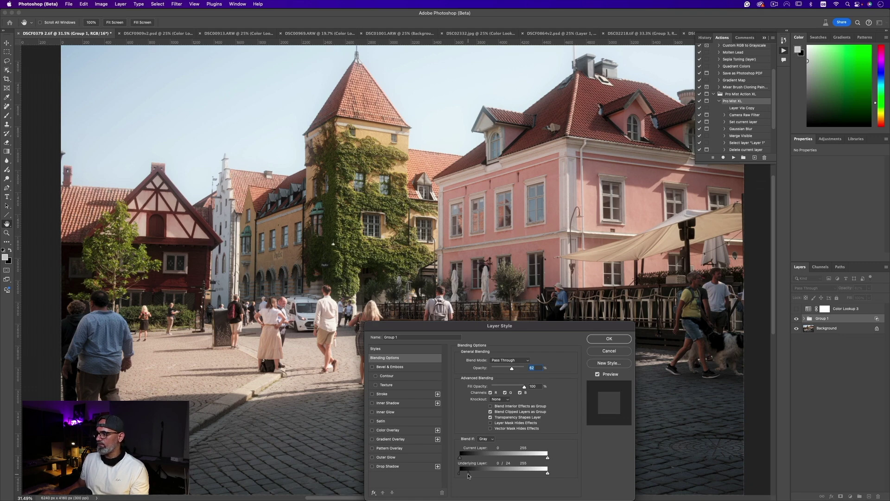
mouse_move(469, 476)
left_mouse_down()
mouse_move(461, 475)
mouse_move(469, 475)
left_mouse_up()
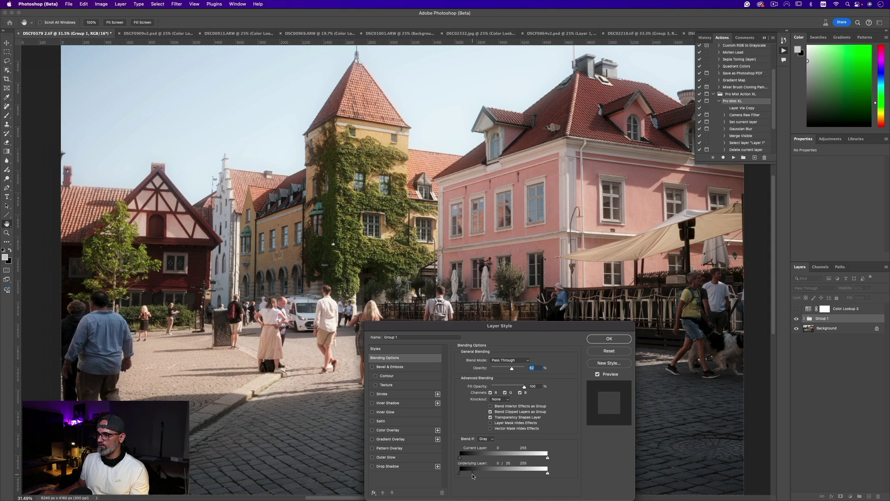
left_click(621, 339)
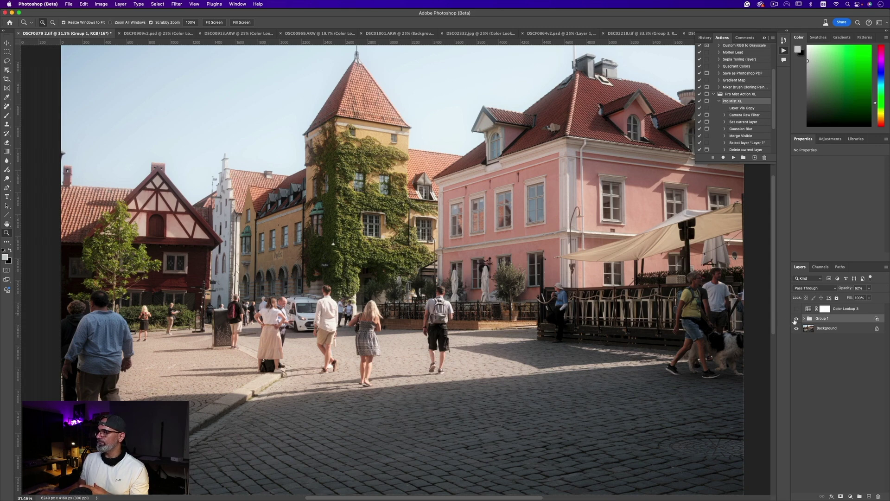
left_click(796, 320)
left_click(797, 320)
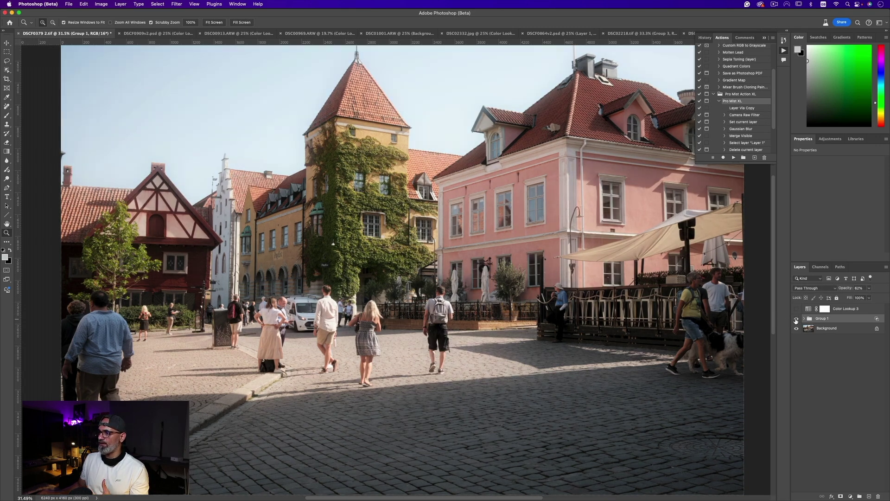
left_click(797, 320)
left_click(797, 320)
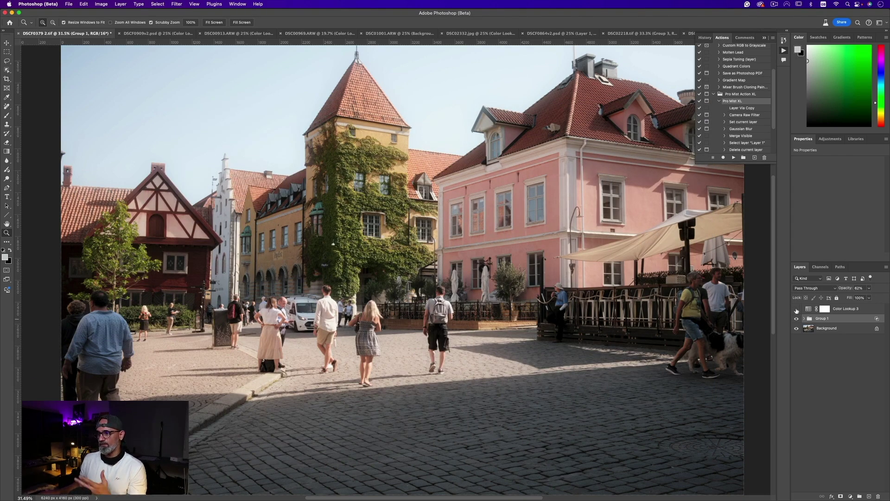
Toggle the Color Lookup 3 teal grade on, off and on again to compare
left_click(797, 310)
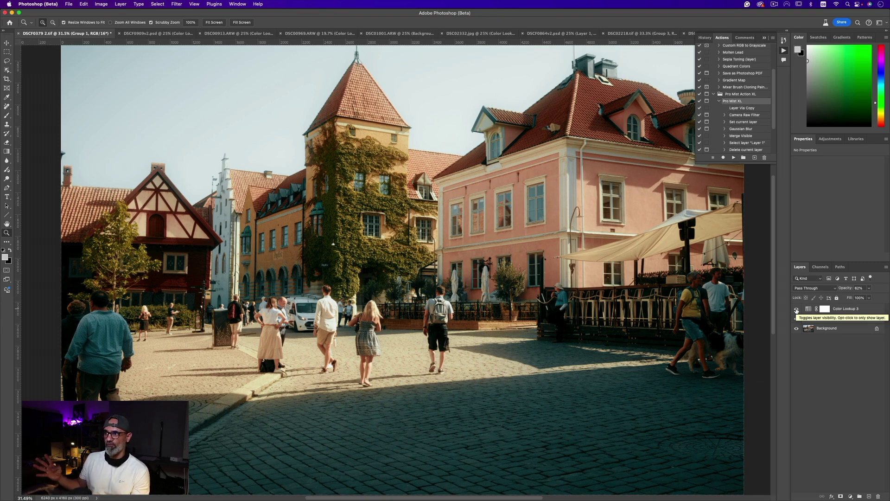
left_click(797, 309)
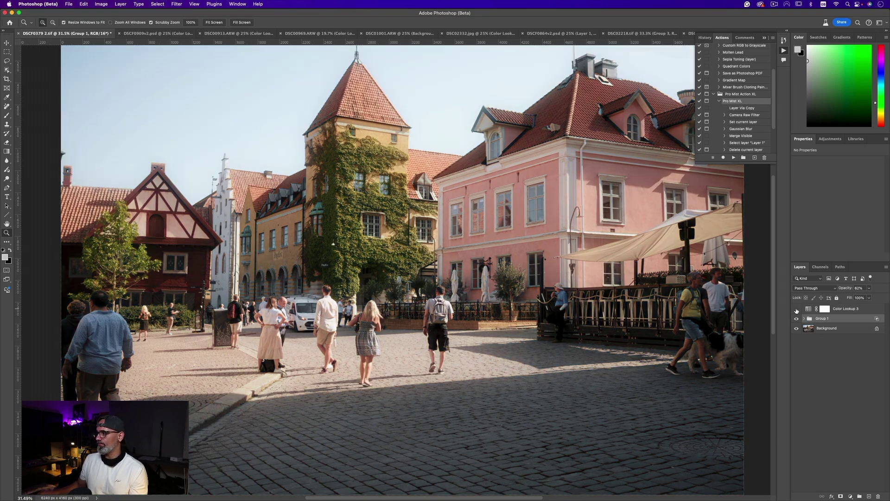
left_click(797, 310)
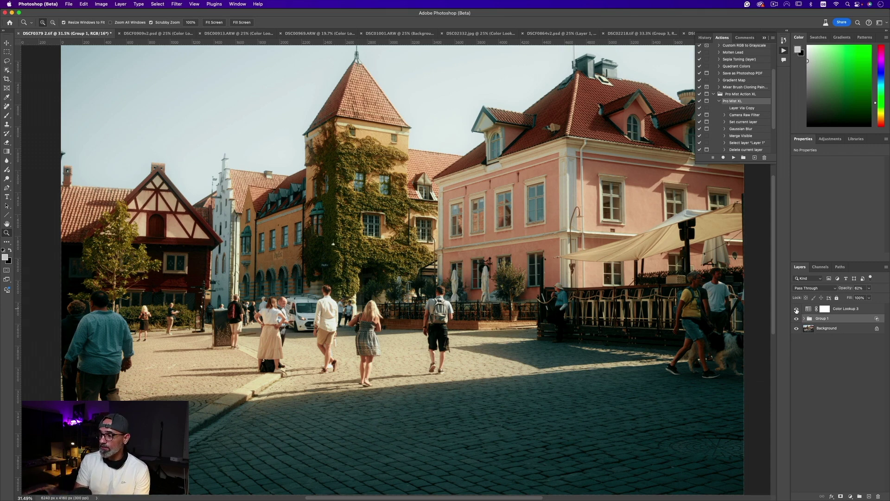
key("super+Tab")
key("super+Tab")
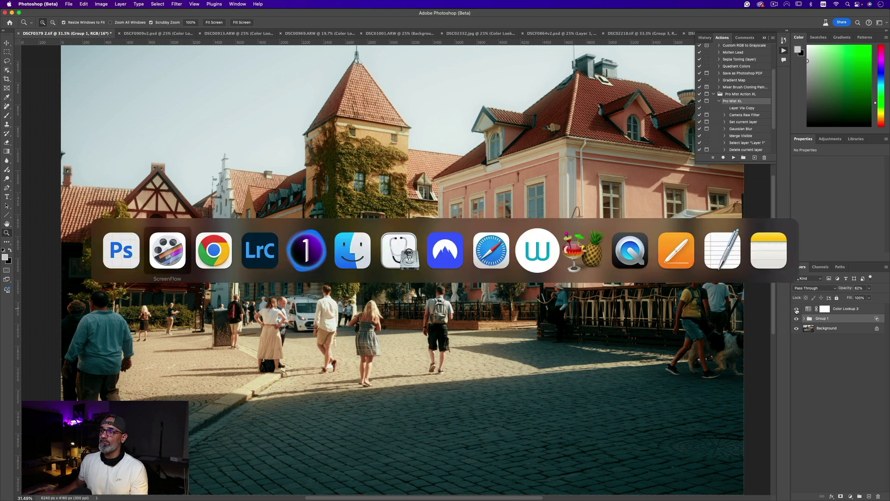
scroll(659, 344, "down", 10)
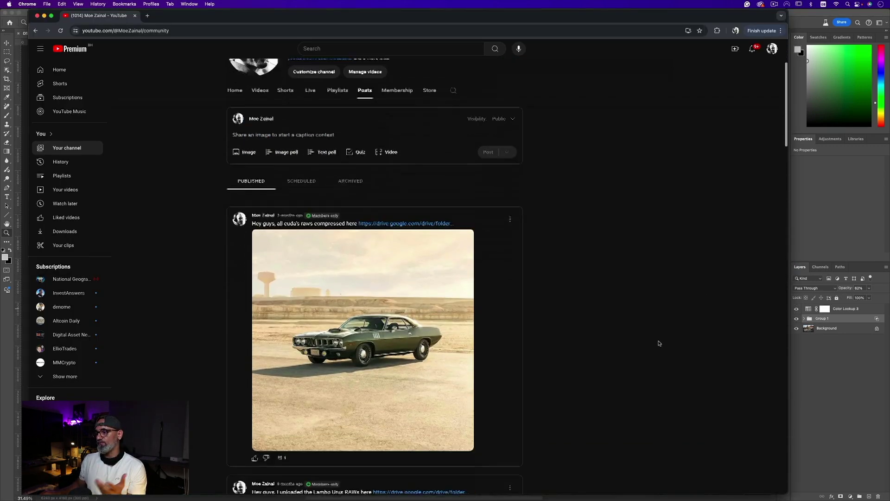
scroll(659, 343, "down", 5)
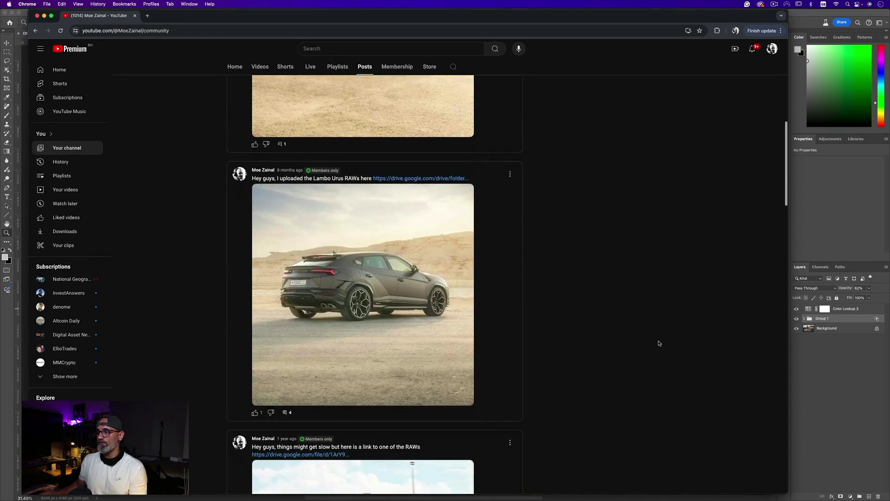
scroll(659, 344, "down", 15)
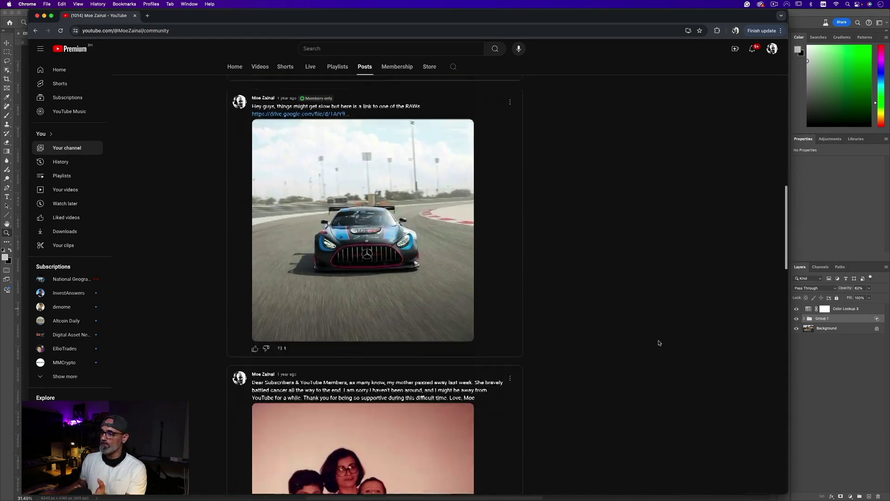
scroll(660, 343, "down", 15)
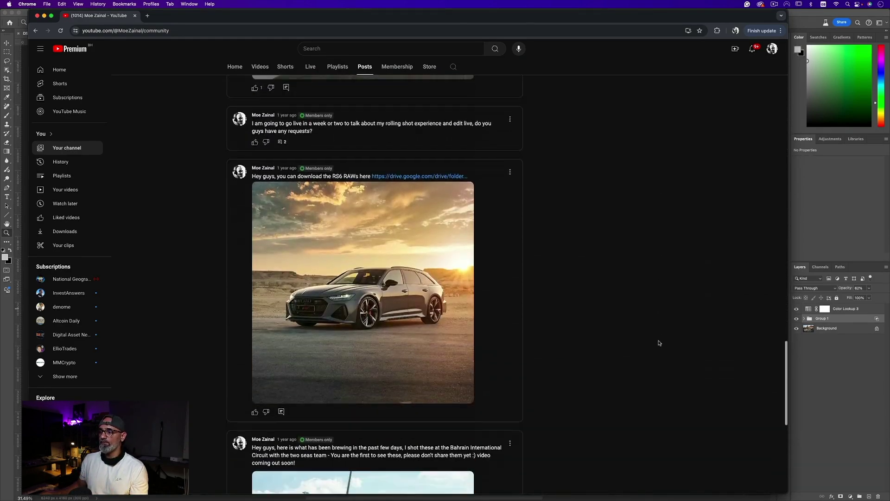
key("super+Tab")
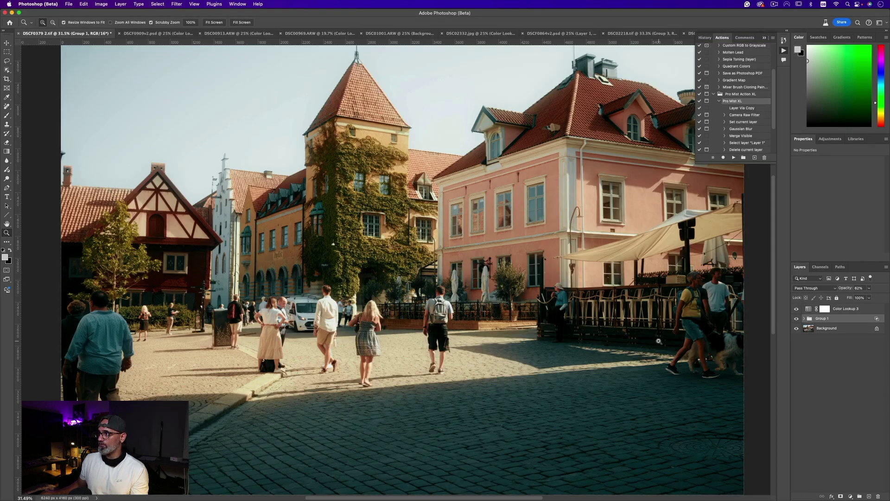
Switch to the DSC02218.tif Lamborghini desert photo
left_click(645, 33)
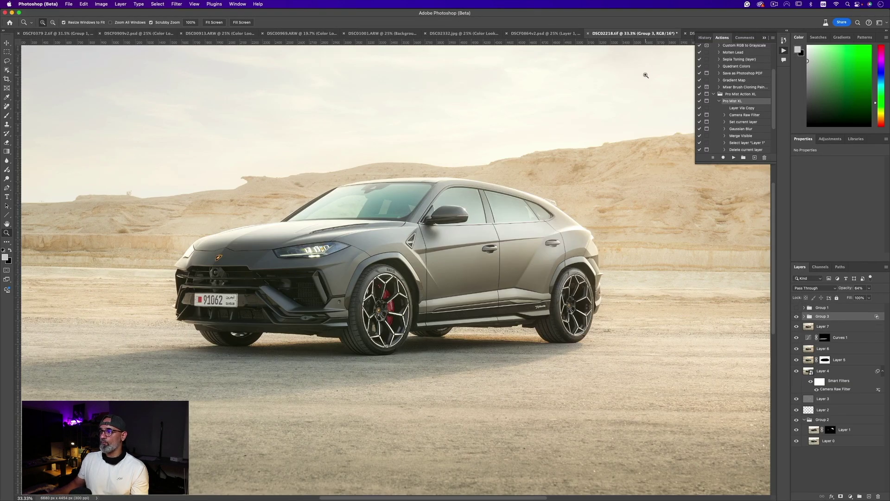